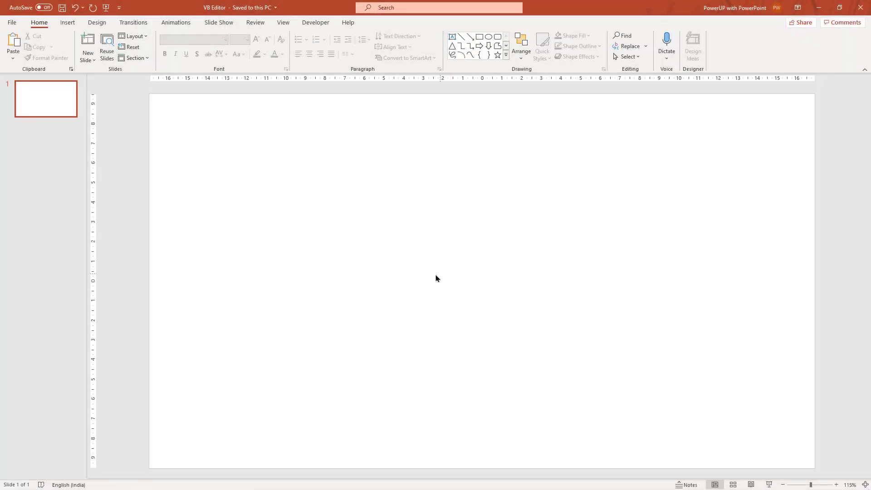
- Open the Visual Basic editor from Developer and insert a new module into VBAProject
click(316, 22)
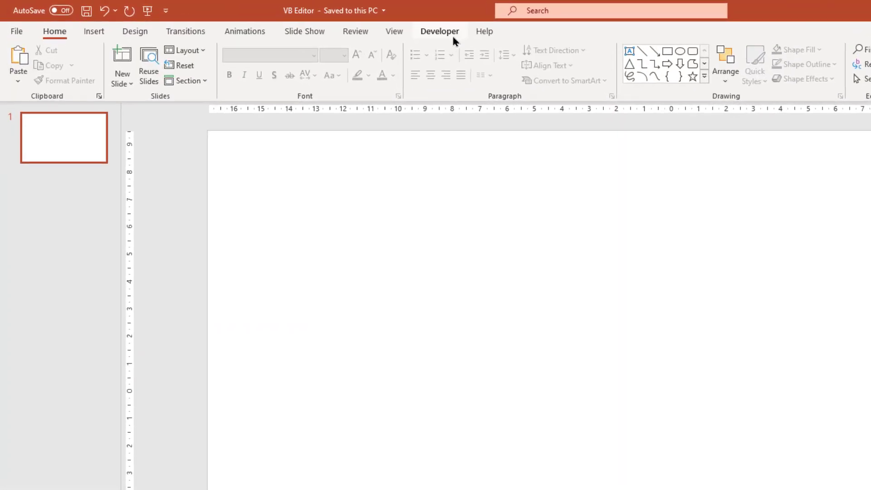
click(22, 78)
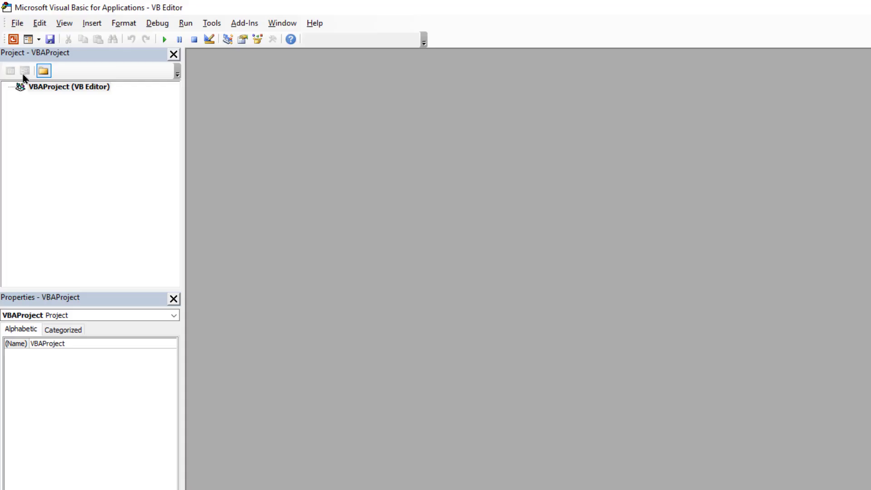
right_click(45, 111)
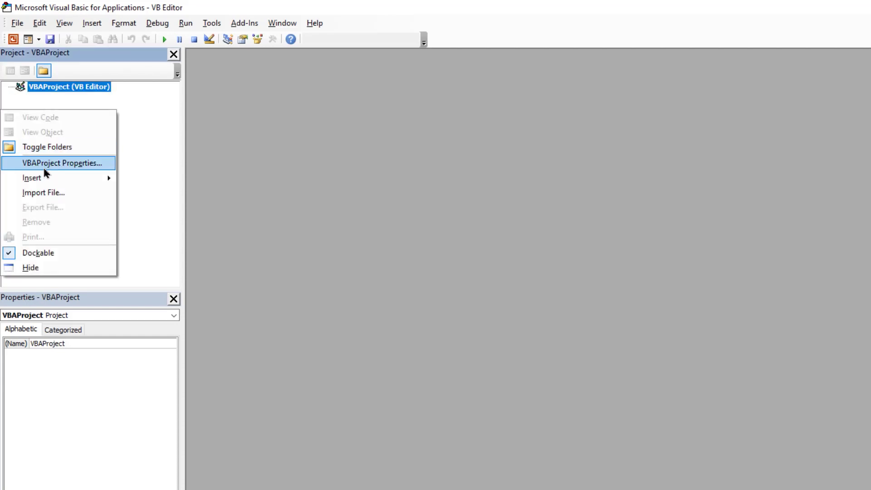
mouse_move(45, 178)
click(142, 196)
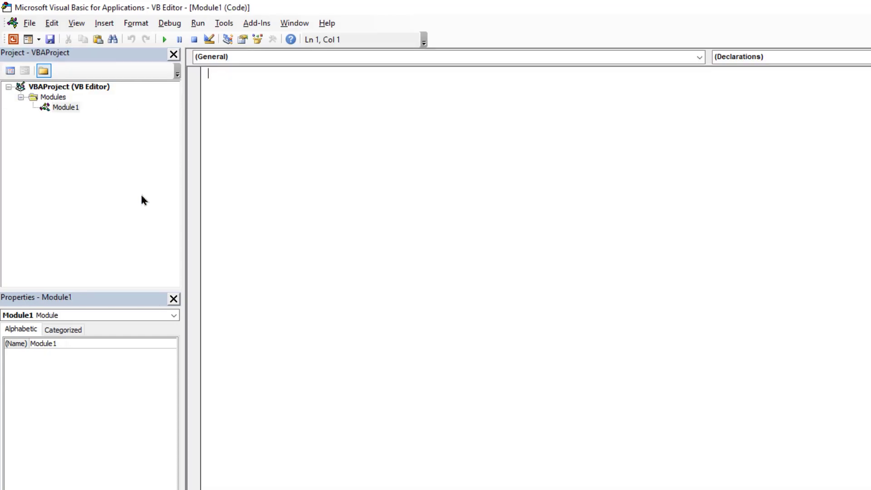
- Write Sub testingMessageBox with a comment and MsgBox "Type-in your Message here", vbInformation, "Your Title"
text(sub testingMessageBox)
key(Return)
key(Return)
text('This is an example of using Message Box)
key(Return)
key(Return)
text(MsgBox "Type-in your)
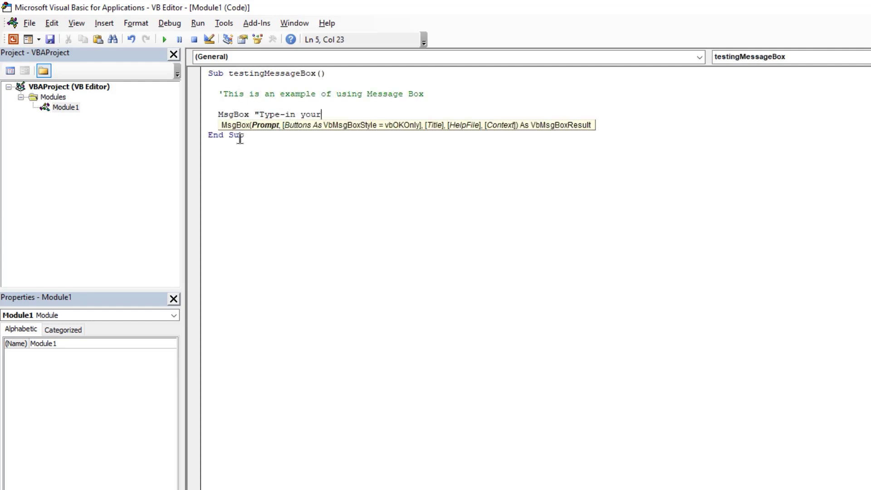
text( Message here", vbInformation, "Your Title")
click(267, 156)
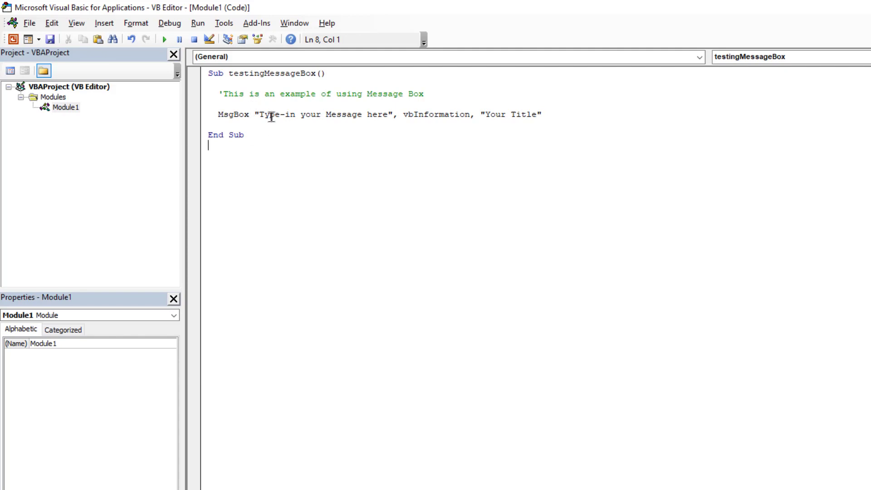
- Highlight the message prompt, the MsgBox keyword and the comment line to review the code
drag(259, 115, 391, 118)
click(233, 111)
double_click(232, 113)
click(257, 131)
drag(219, 94, 429, 95)
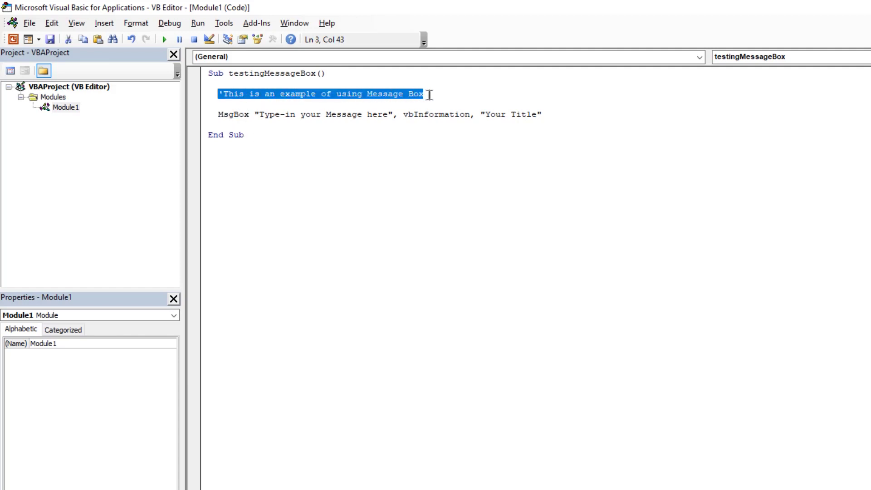
click(347, 114)
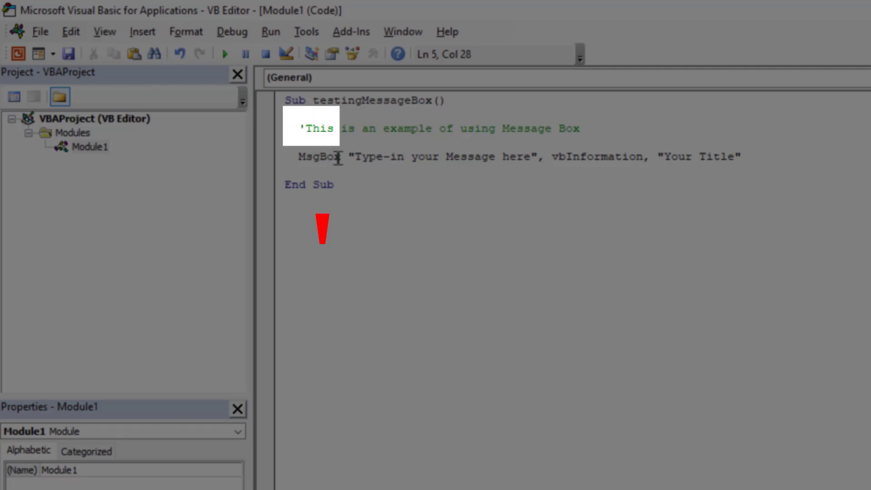
click(363, 184)
key(Return)
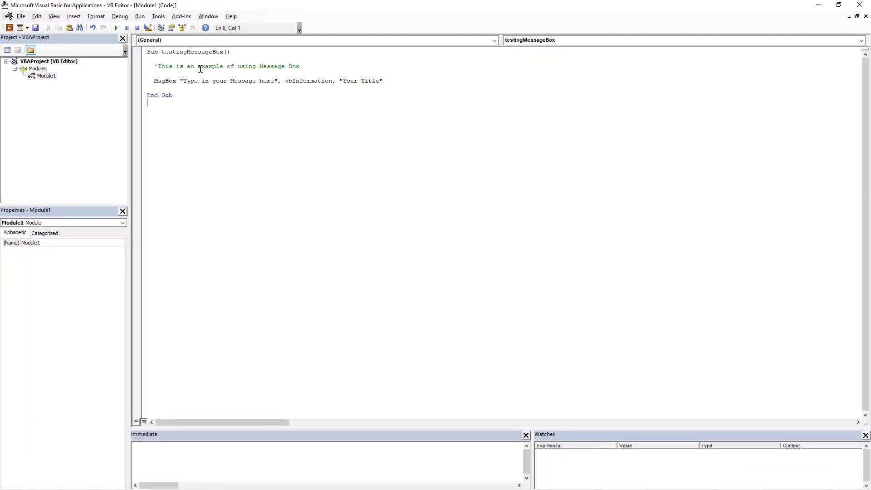
drag(162, 51, 186, 95)
click(190, 106)
drag(147, 54, 180, 94)
click(192, 104)
double_click(154, 53)
double_click(164, 82)
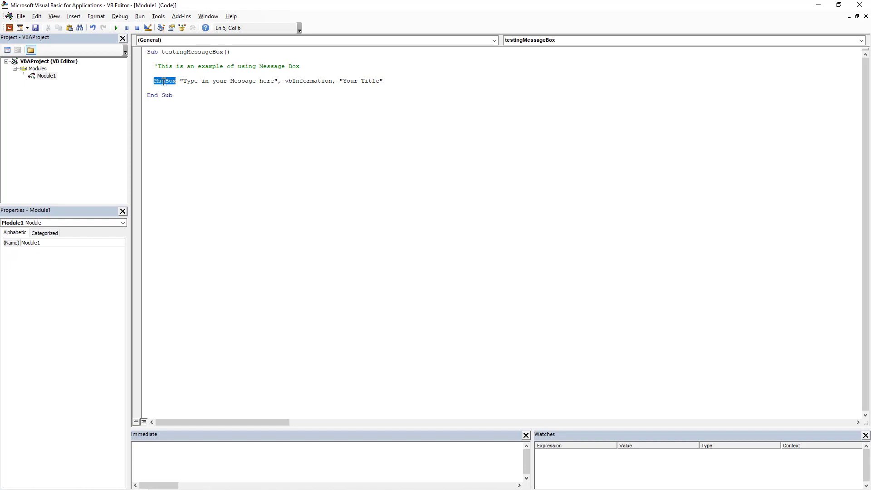
double_click(151, 53)
click(187, 94)
- Open Tools > Options on Editor Format and browse the Selection, Syntax Error, Execution Point, Breakpoint and Comment Text colours
click(158, 17)
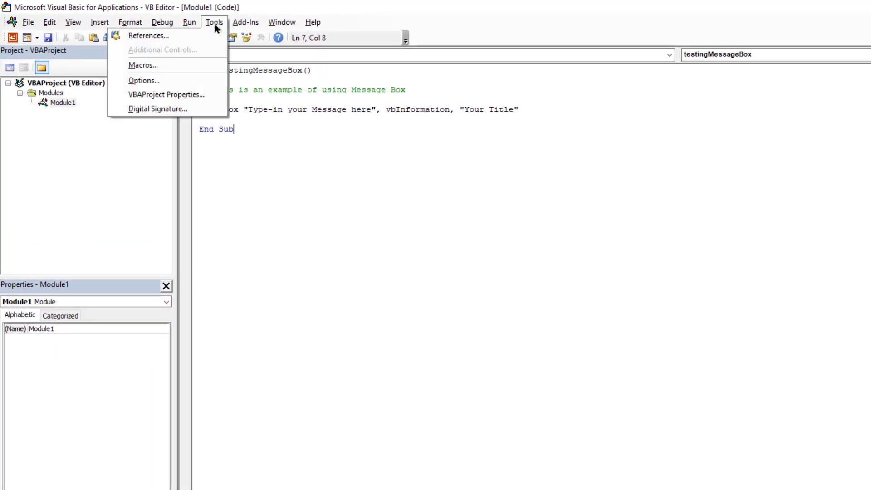
click(180, 82)
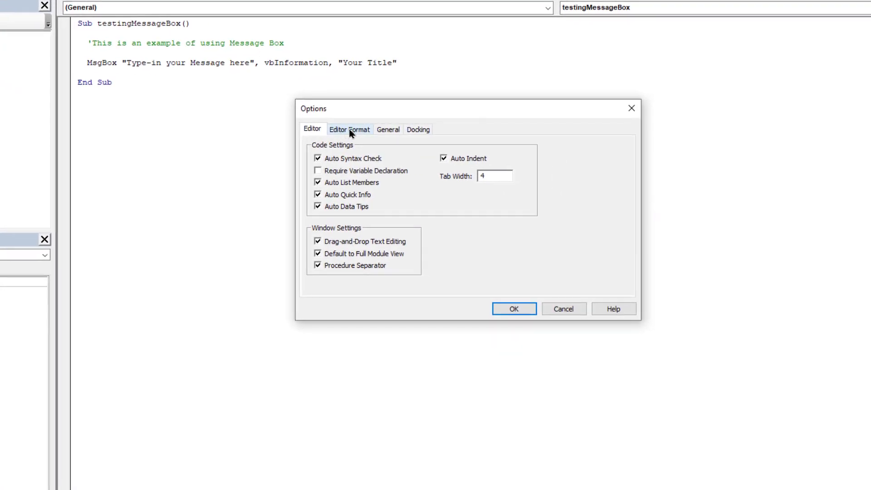
click(349, 130)
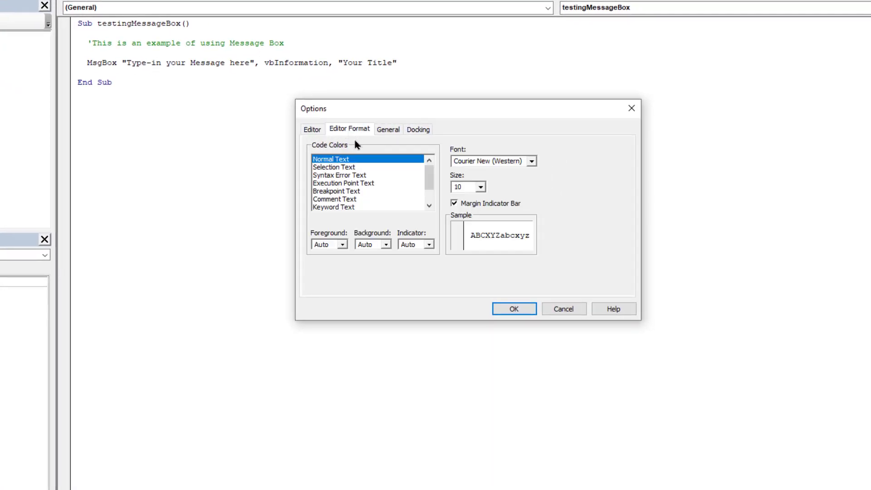
click(327, 167)
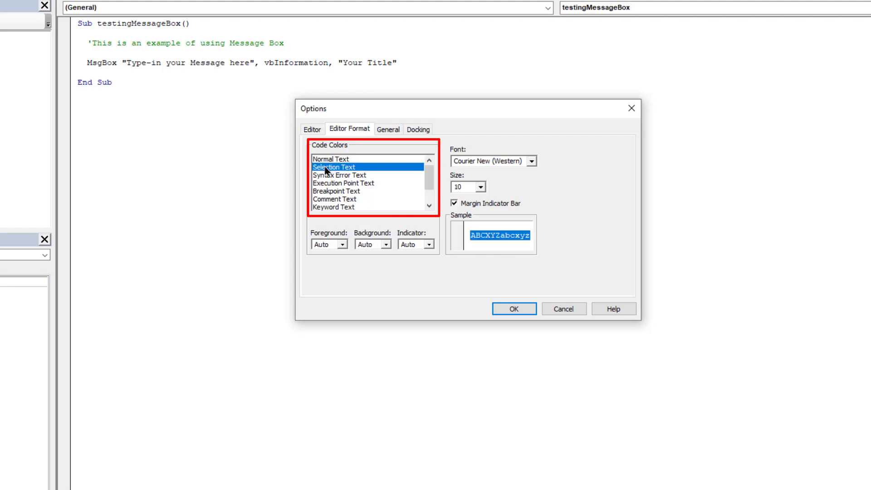
click(328, 176)
click(327, 184)
click(327, 191)
click(327, 200)
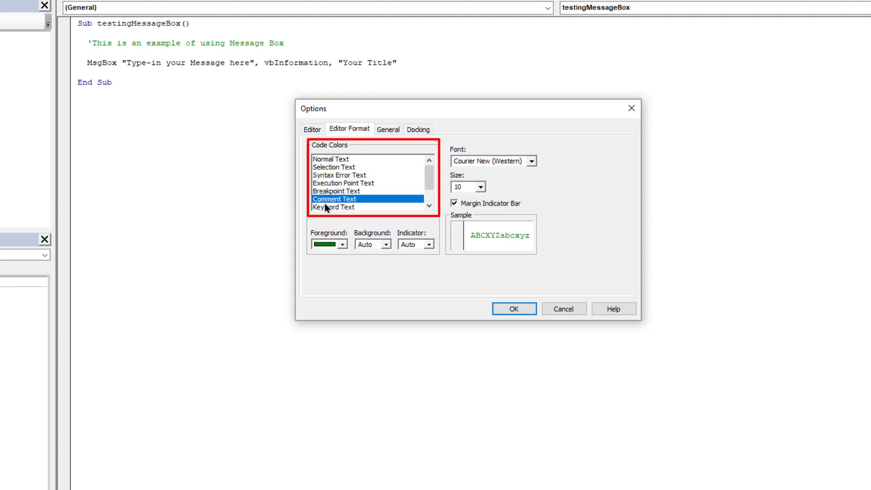
- Check the font and size lists and the green comment foreground colour, then select Normal Text
click(532, 162)
click(550, 166)
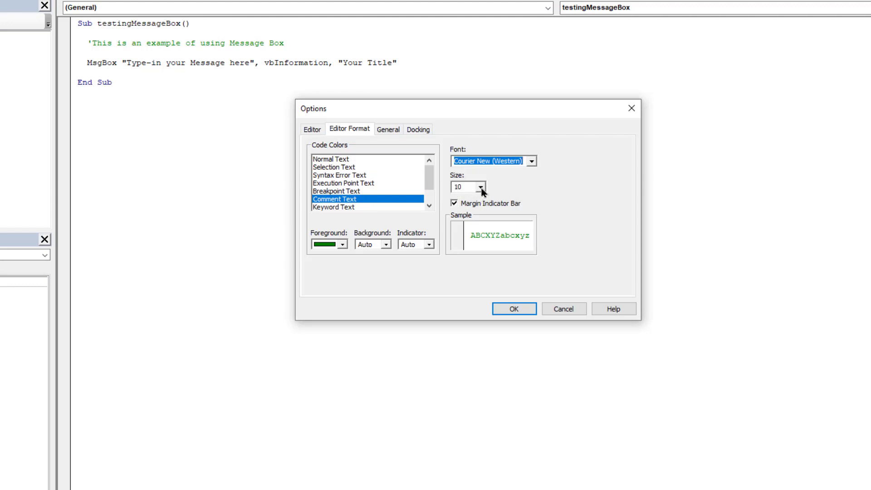
click(480, 187)
click(514, 187)
click(343, 246)
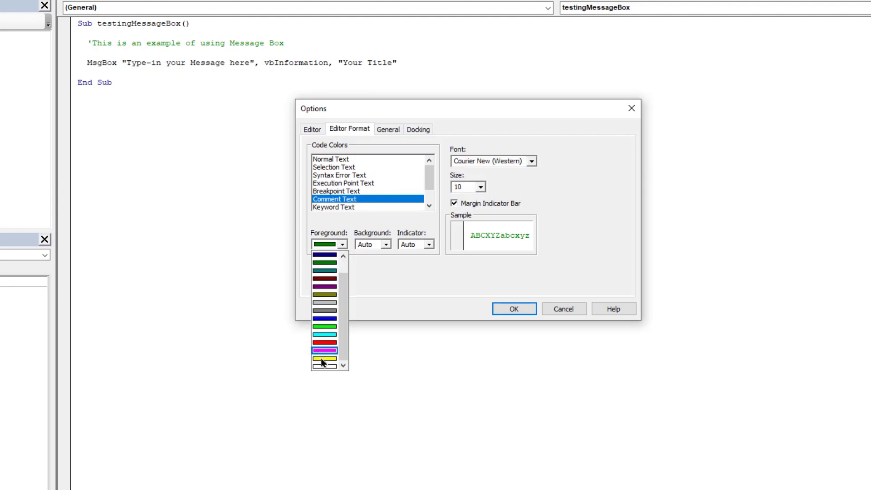
scroll(327, 346, up, 1)
click(371, 275)
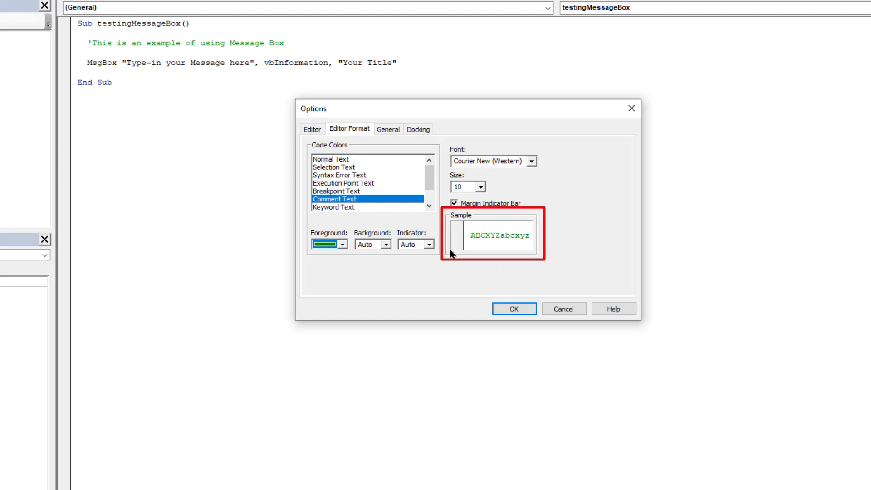
click(335, 160)
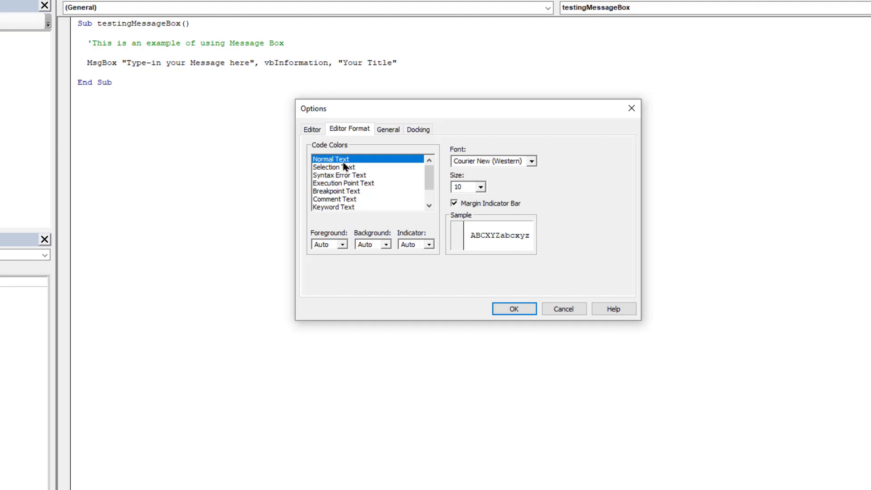
- Set the code font to Lato Black (Baltic), size 12, with black Normal Text
click(481, 161)
text(lato)
click(532, 162)
click(499, 173)
click(480, 187)
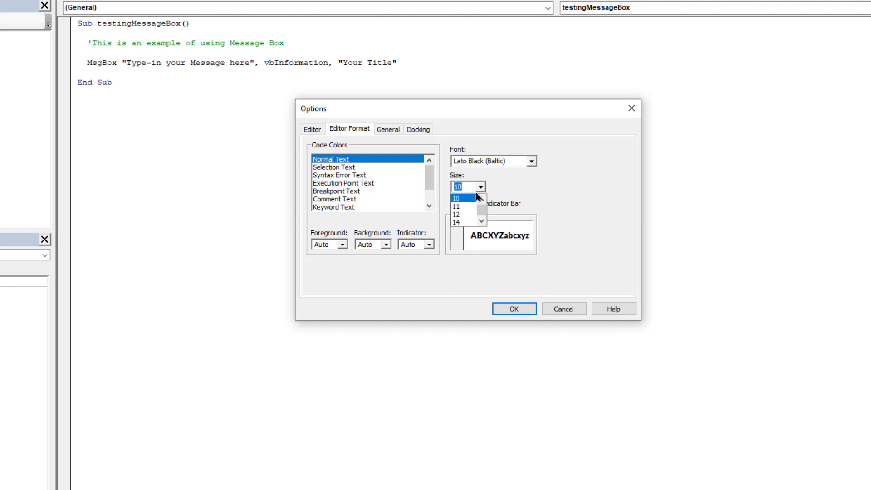
click(458, 214)
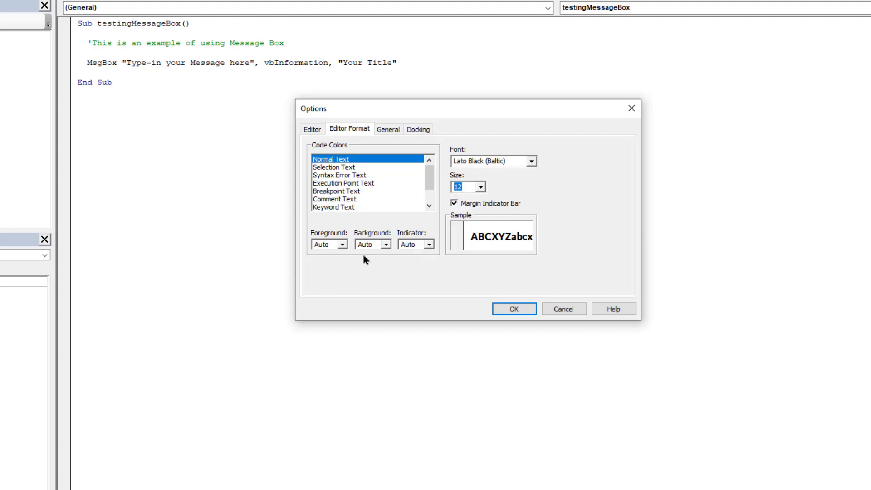
click(342, 245)
click(332, 267)
- Make Keyword Text bright blue and Identifier Text magenta, then apply the settings with OK
click(342, 167)
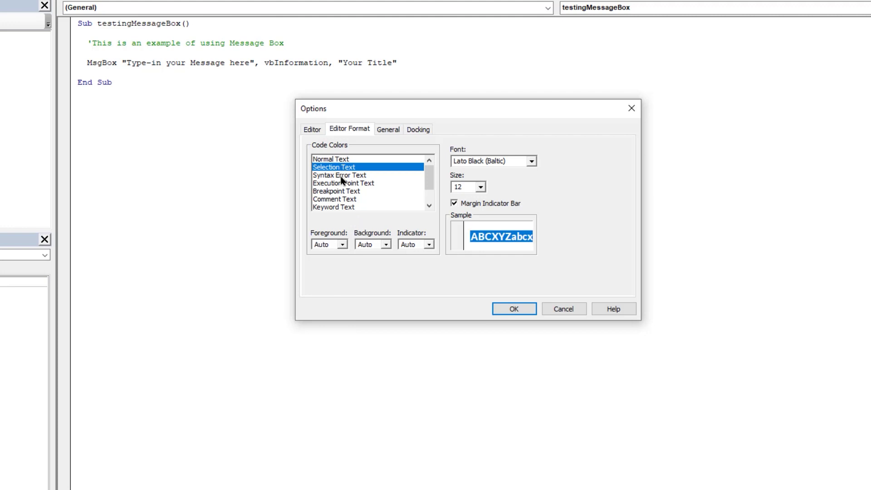
click(340, 175)
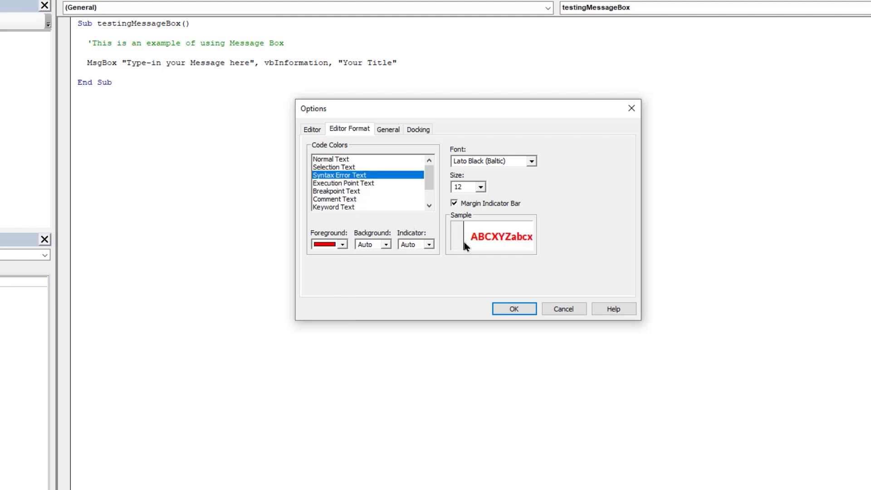
click(333, 208)
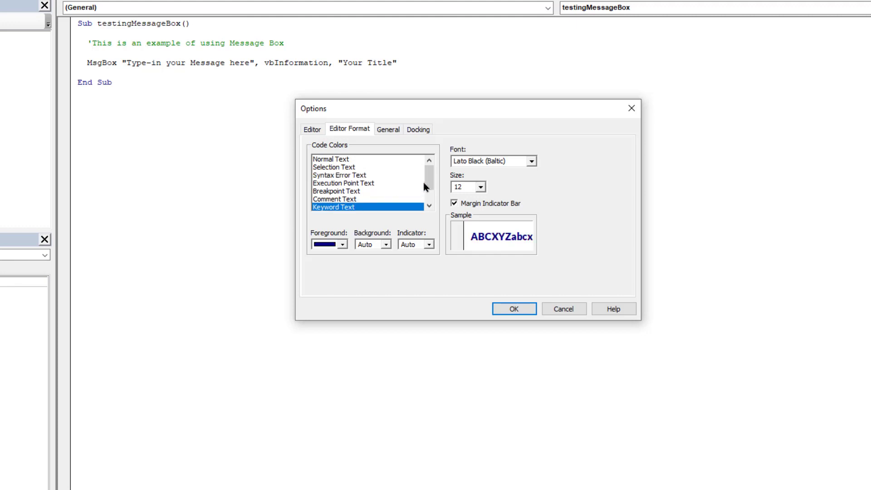
drag(428, 179, 429, 192)
click(343, 244)
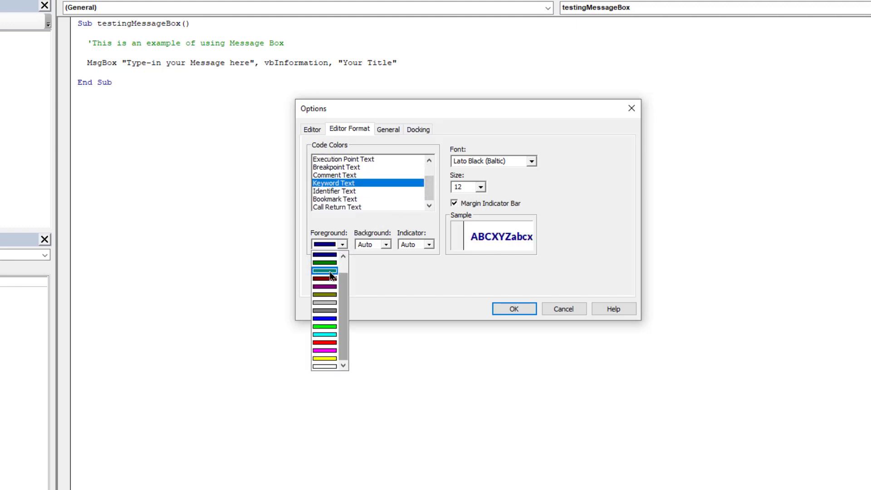
click(319, 319)
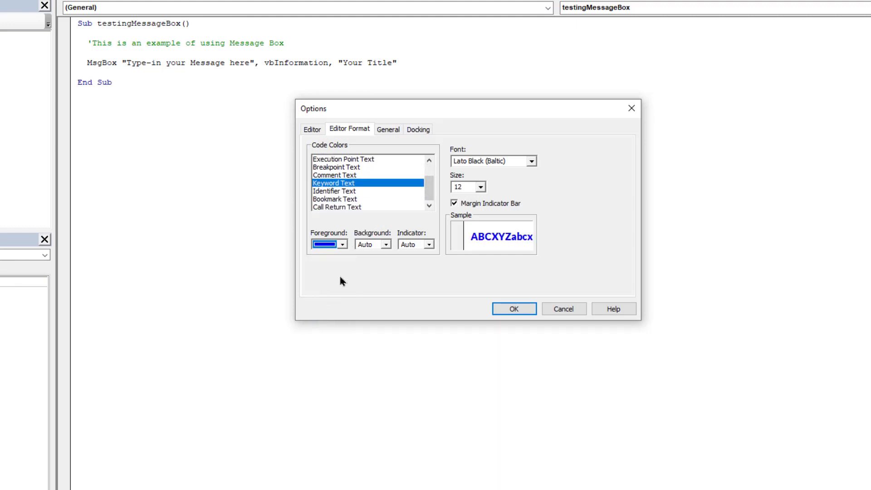
click(332, 194)
click(343, 244)
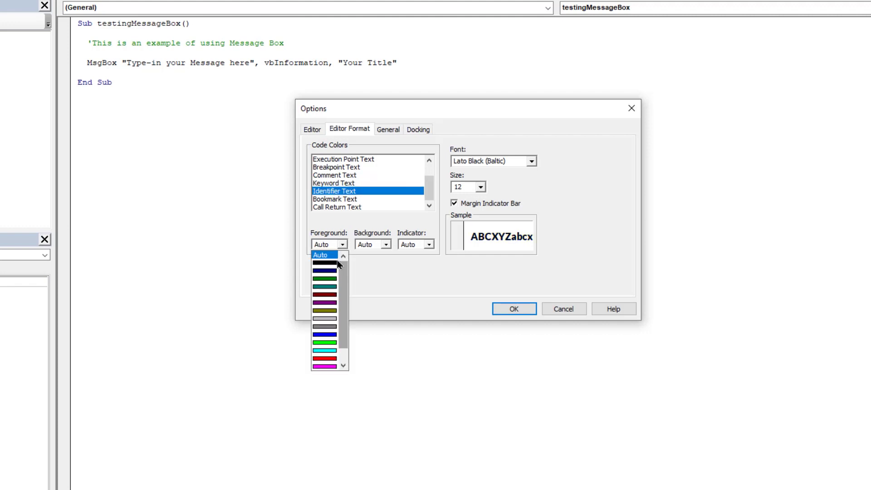
click(323, 366)
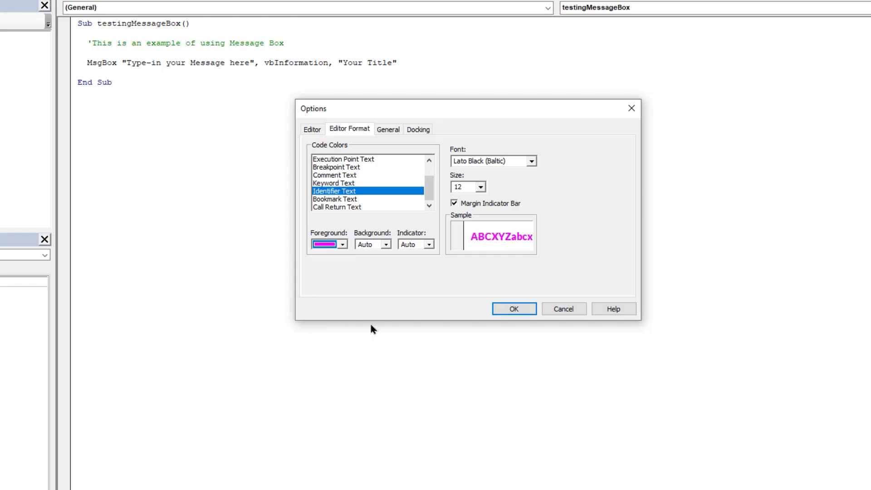
click(516, 310)
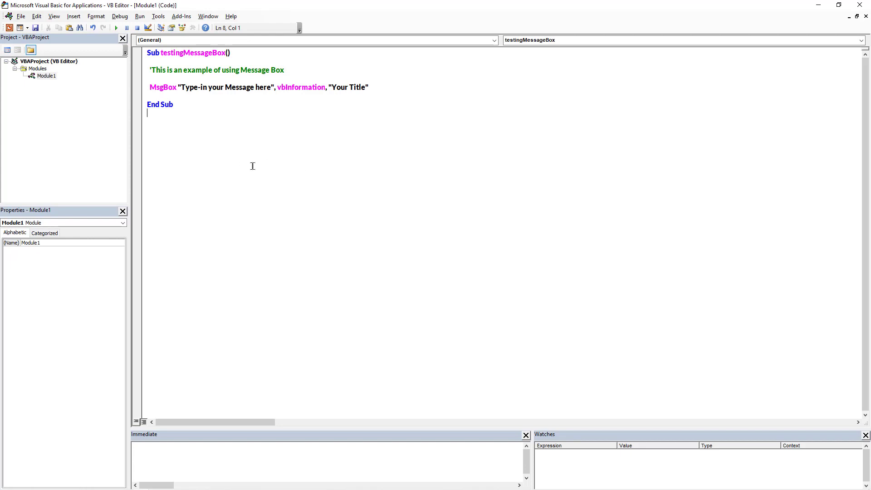
- Open the Tools menu to reach the VBAProject properties
click(158, 17)
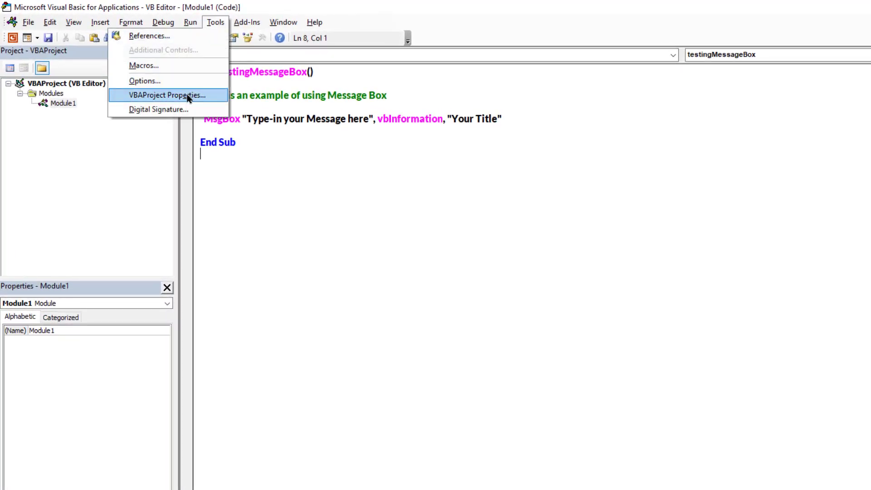
- In VBAProject Properties > Protection, set a password and tick Lock project for viewing
click(167, 95)
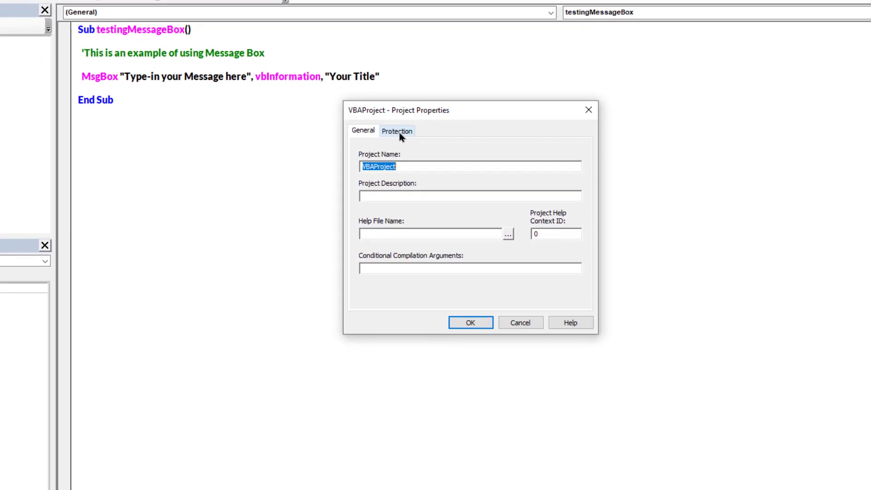
click(398, 132)
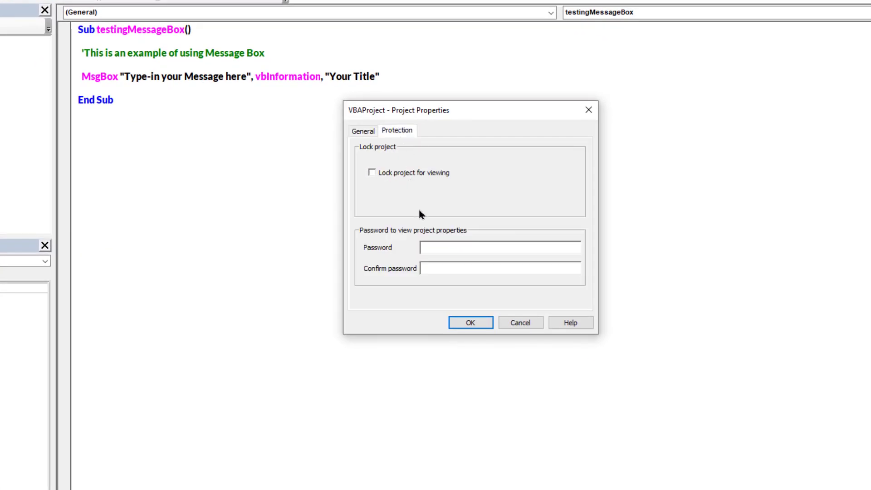
click(435, 249)
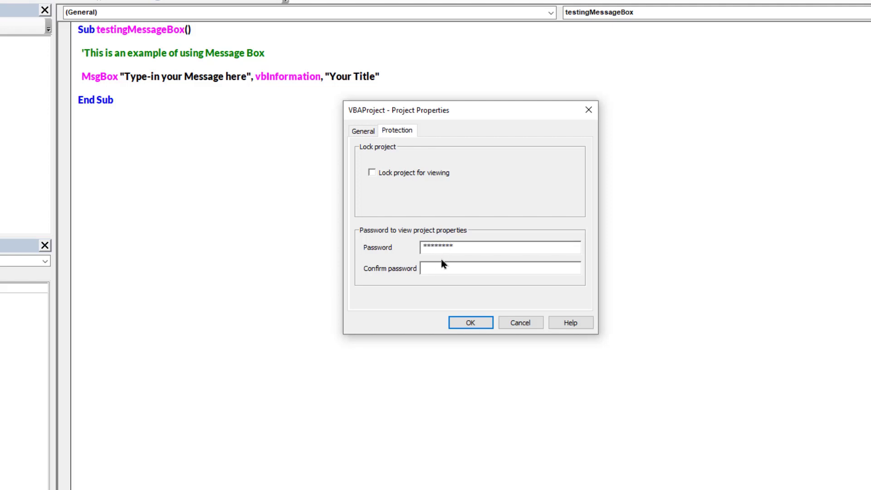
text(***)
click(371, 174)
click(470, 323)
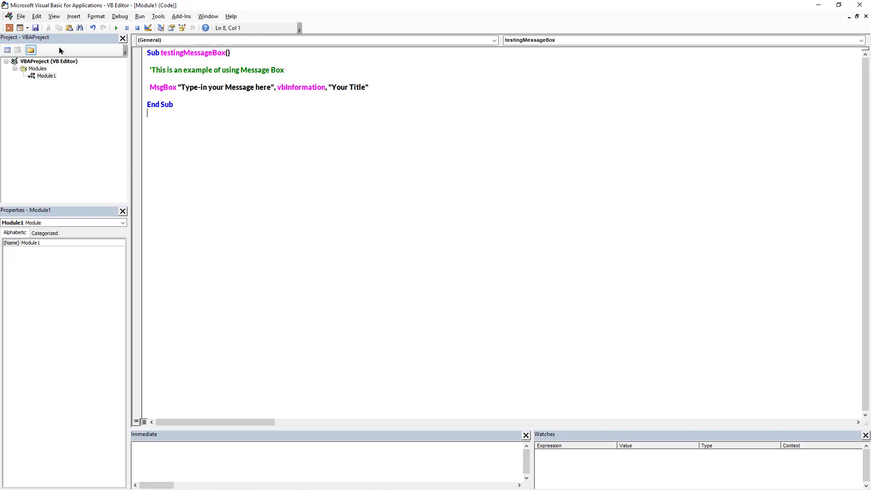
- Save the project, close the VBA editor and PowerPoint, and reopen the VB Editor presentation
click(35, 28)
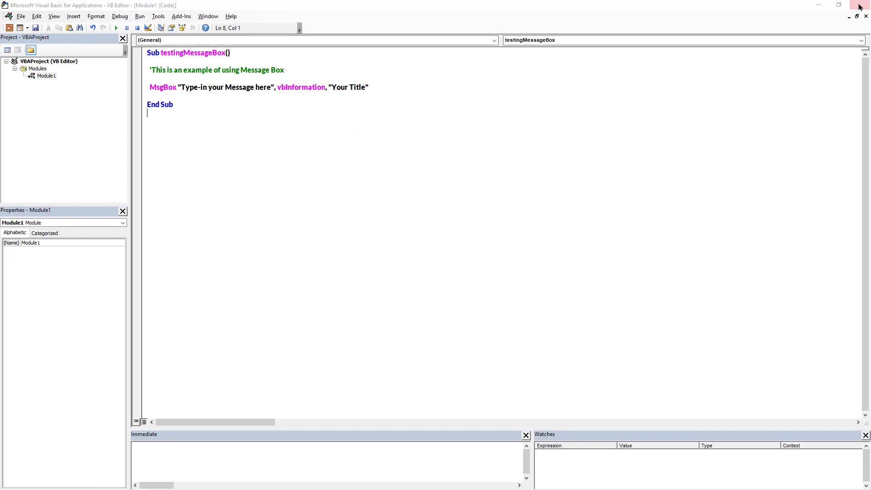
click(860, 5)
click(860, 6)
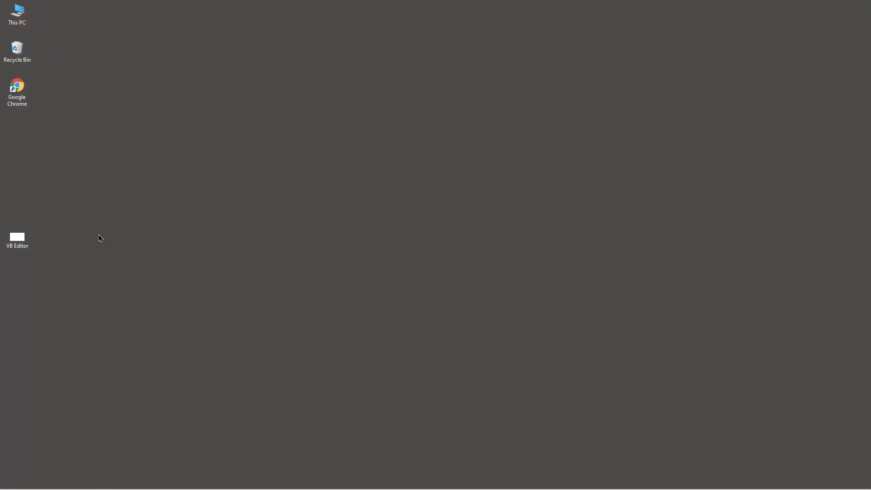
double_click(23, 242)
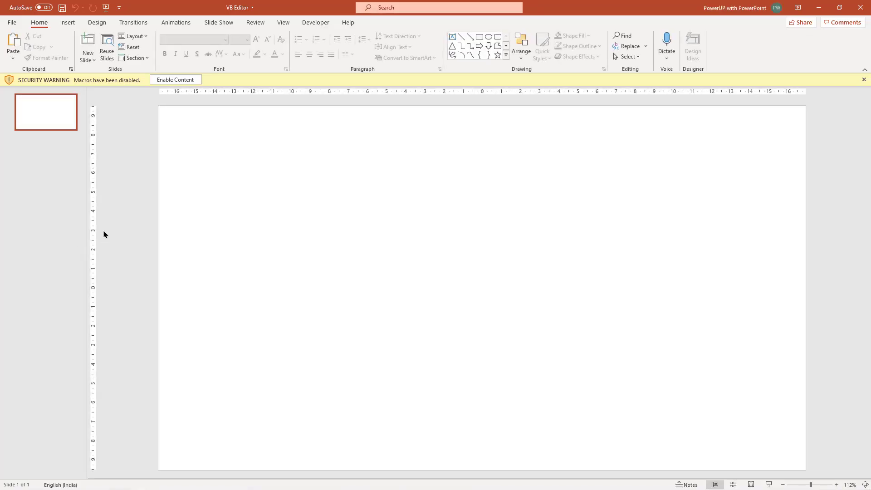
- Open Visual Basic from Developer and expand VBAProject to trigger the password prompt
click(315, 23)
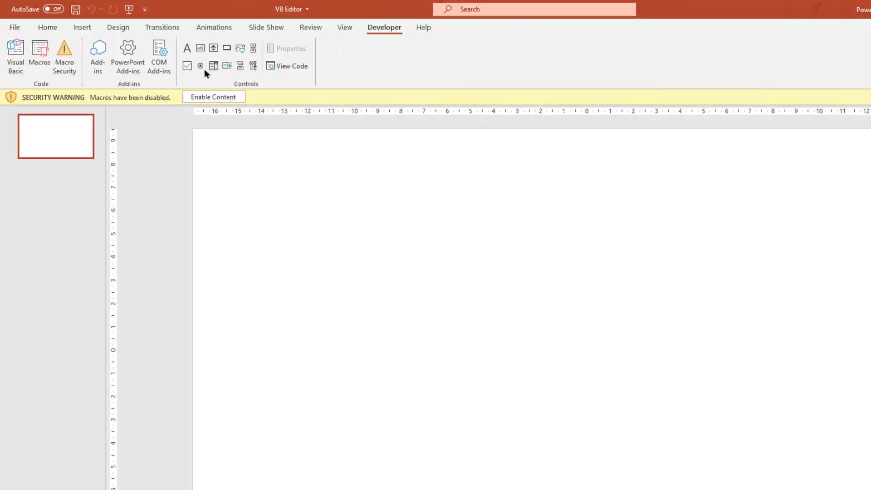
click(16, 64)
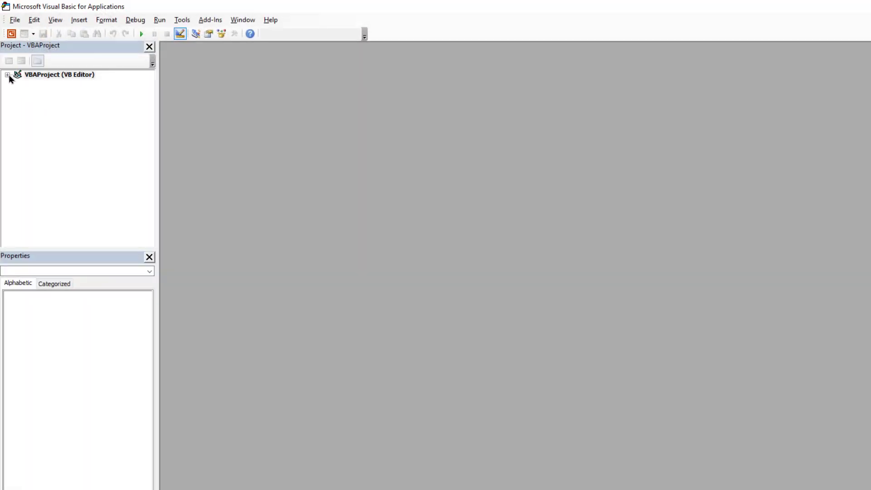
click(7, 76)
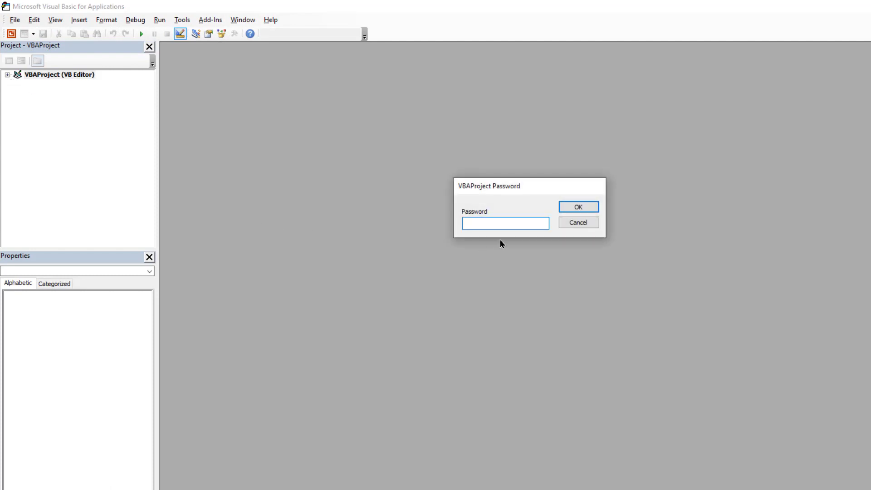